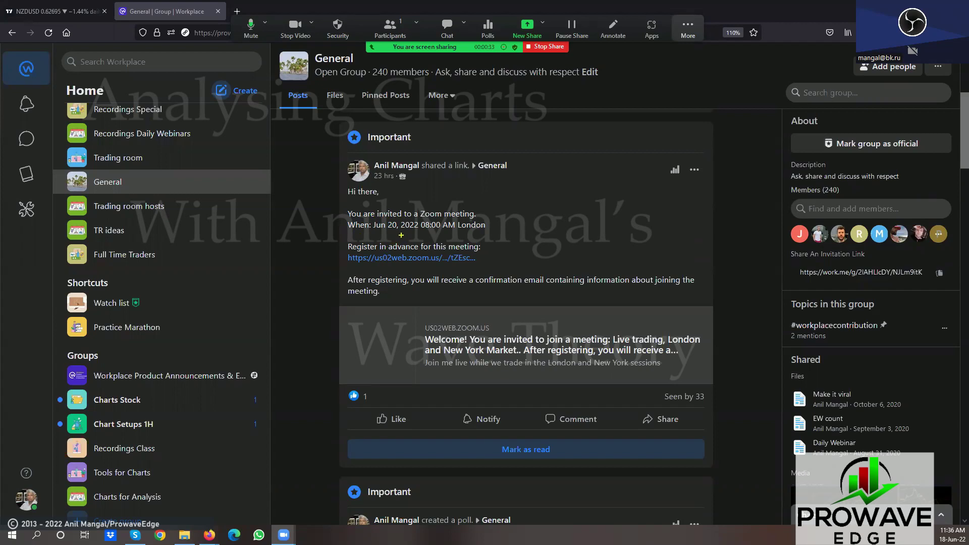
Draw a yellow ring around the June 20 '08:00 AM London' meeting line in the post.
drag(401, 238, 431, 248)
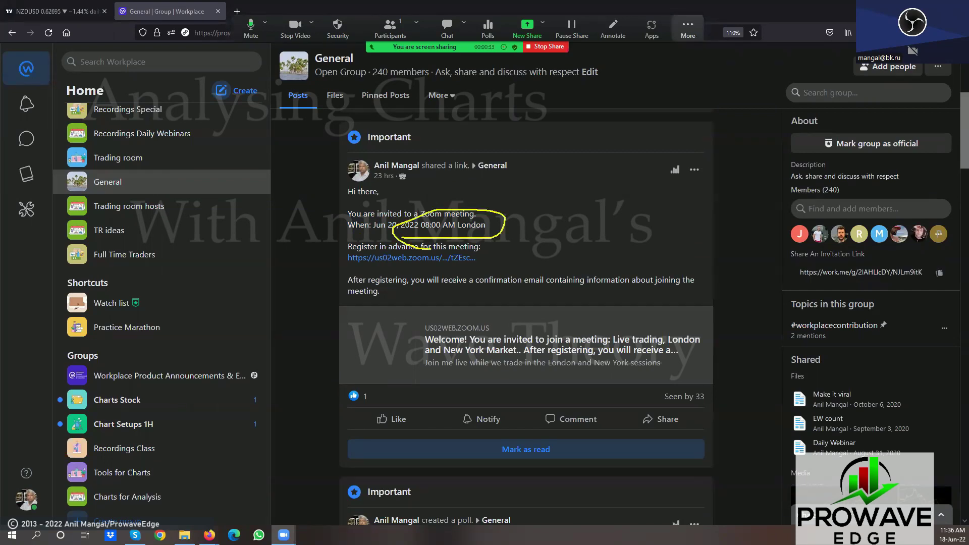